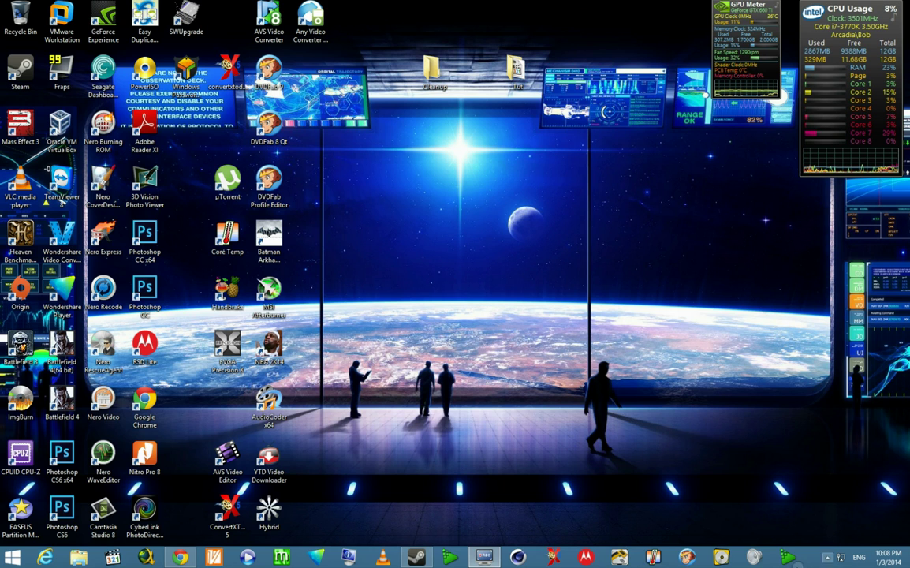
Launch V.A.F.E. and load the One Piece - 017 .mkv from the desktop's Tut folder as the source file
left_click(225, 556)
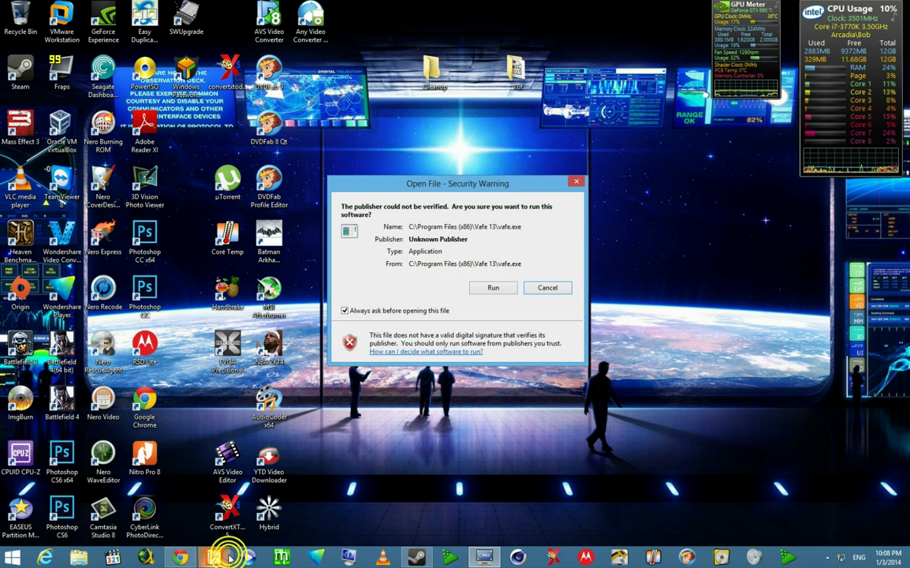
left_click(495, 288)
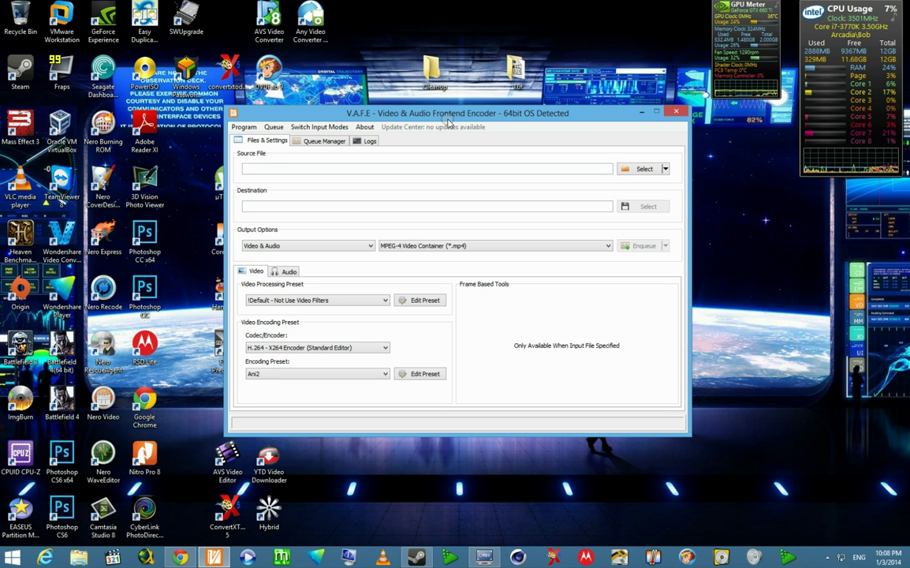
double_click(518, 83)
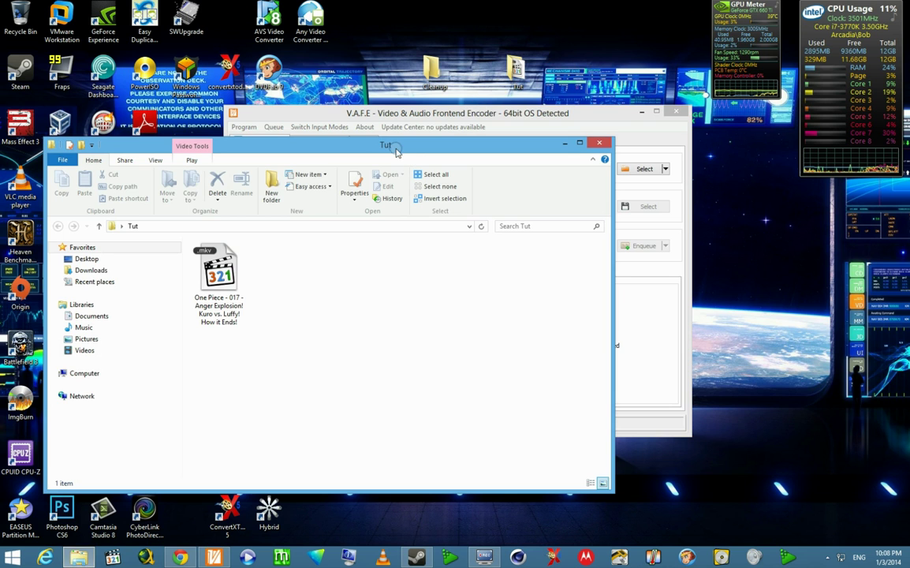
left_click_drag(396, 150, 599, 197)
left_click(444, 323)
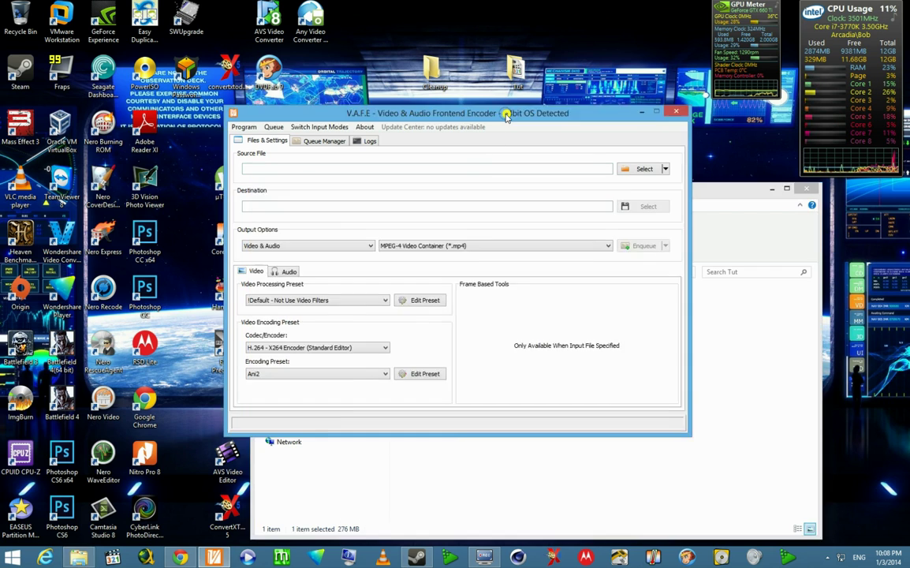
left_click(653, 353)
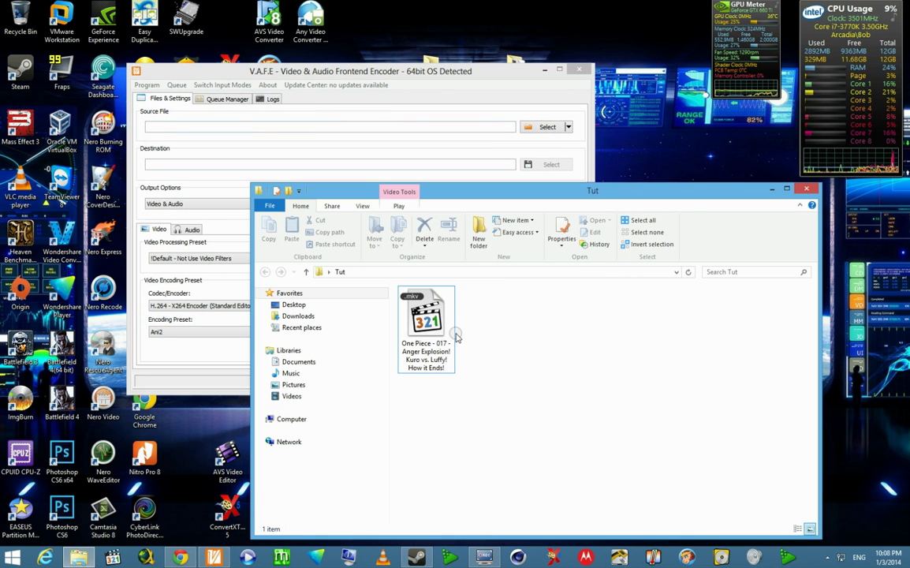
left_click_drag(457, 335, 405, 119)
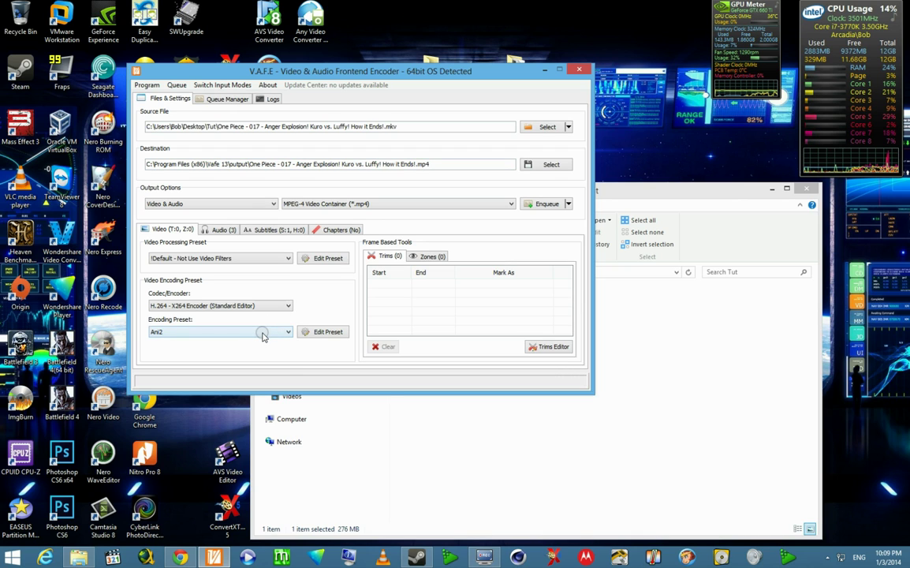
Exclude the English subtitle track and audio tracks 2 and 3 from the output, keeping only English audio track 1
left_click(263, 332)
left_click(264, 332)
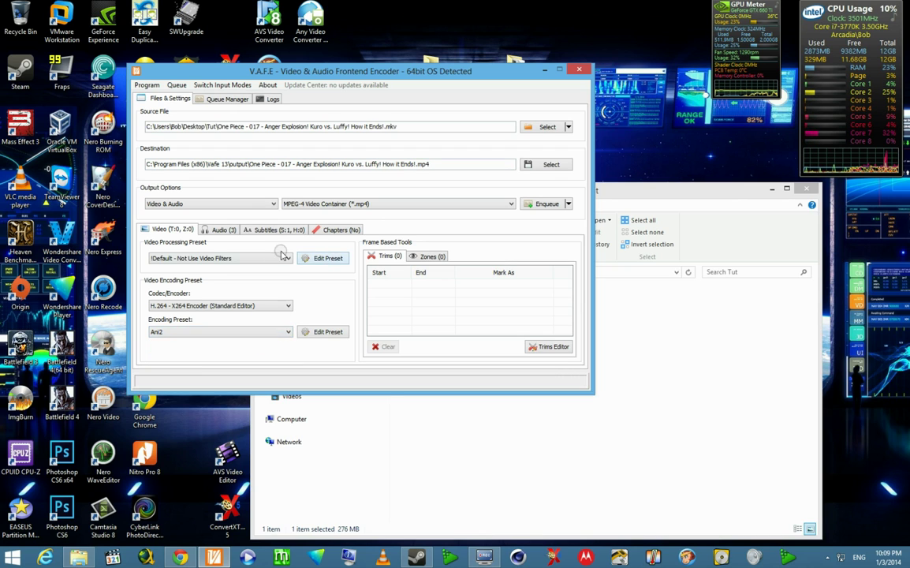
left_click(224, 230)
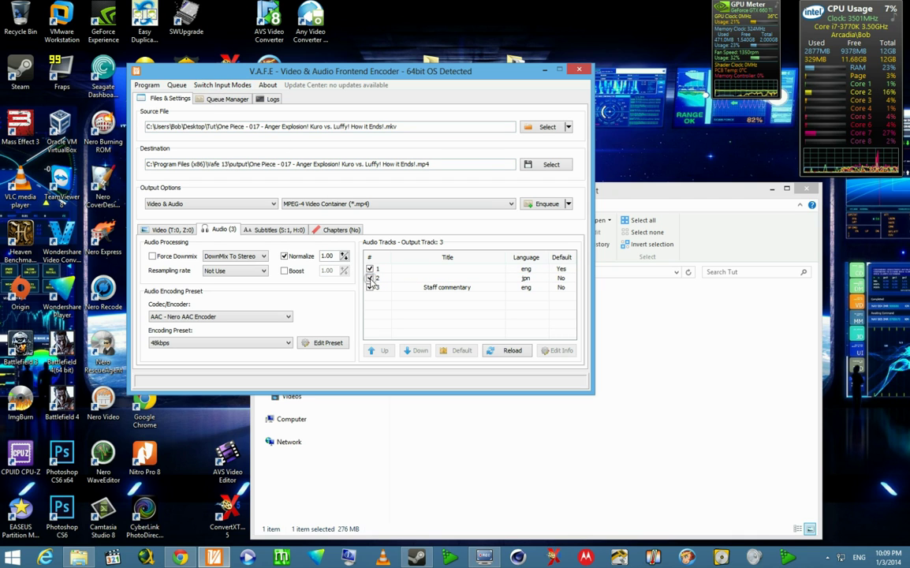
left_click(274, 229)
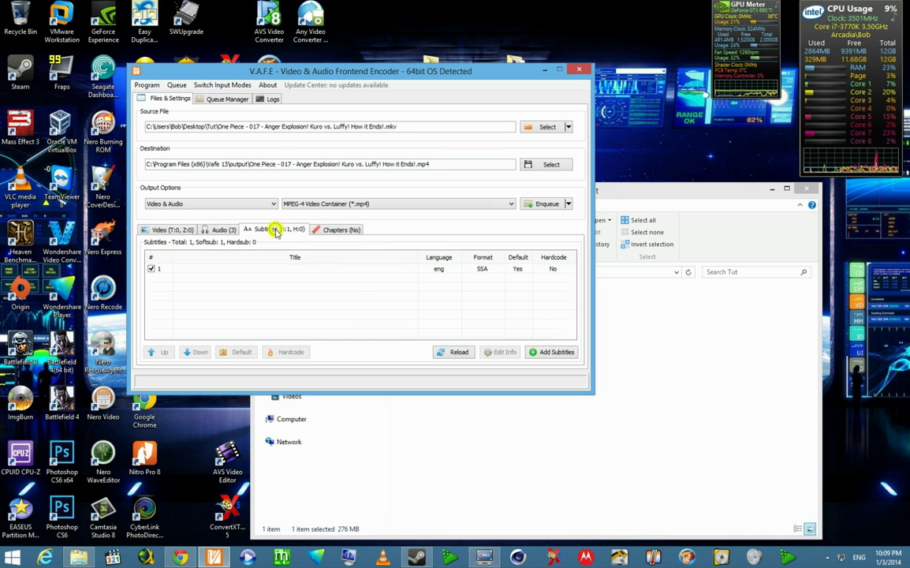
left_click(225, 230)
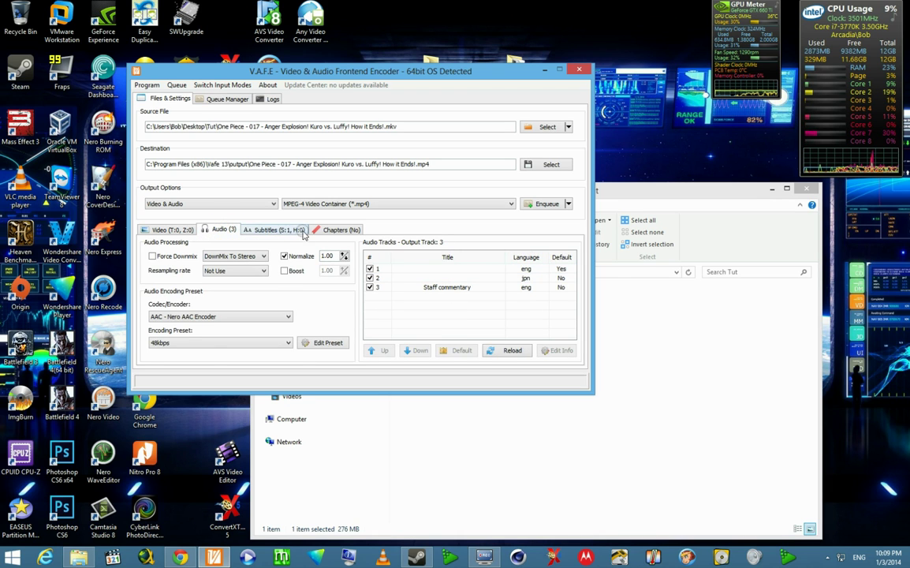
left_click(276, 230)
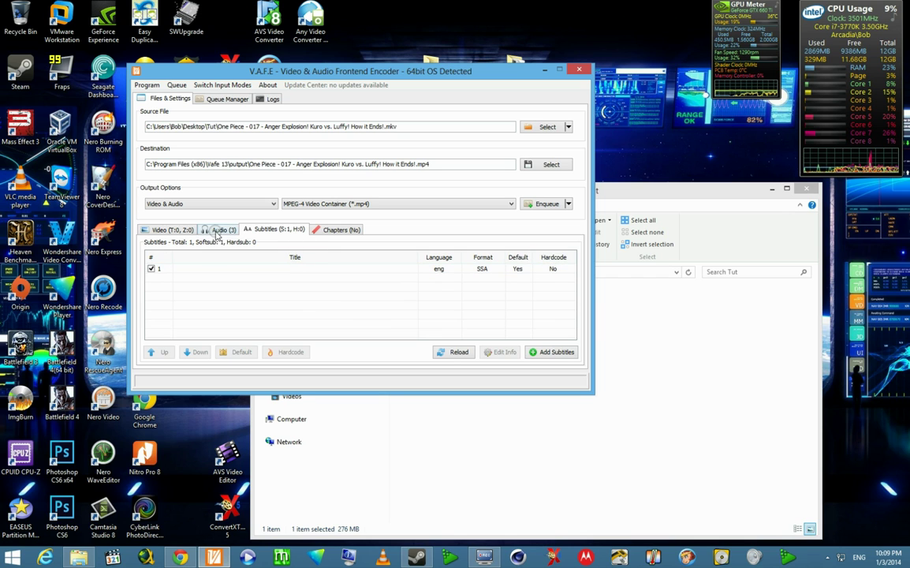
left_click(151, 269)
left_click(221, 229)
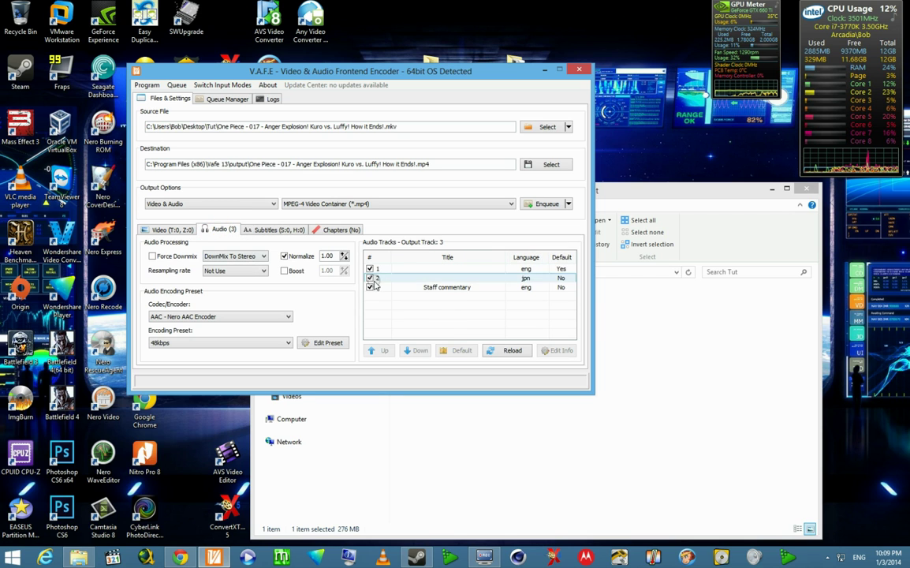
left_click(370, 277)
left_click(369, 287)
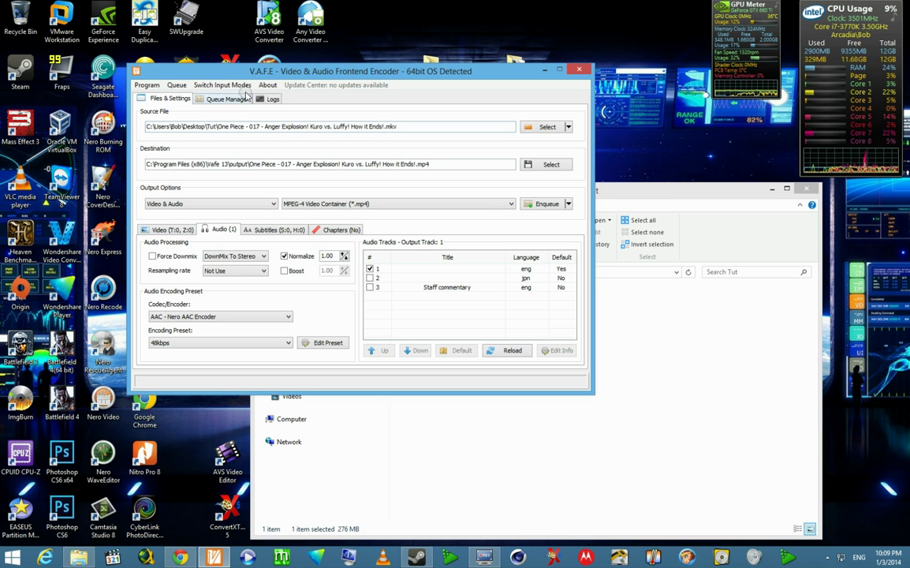
Examine the x264 encoder settings of the Ani2 video encoding preset
left_click(178, 231)
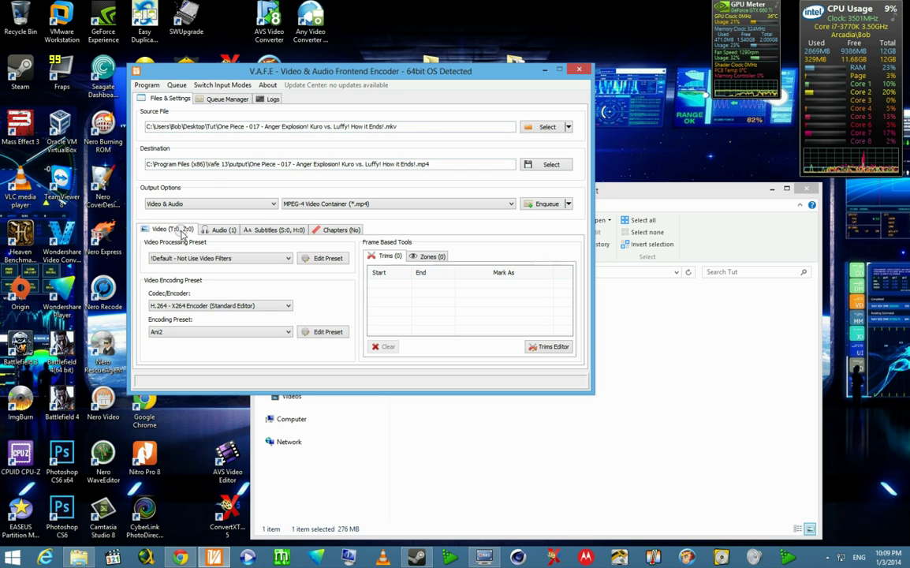
left_click(318, 332)
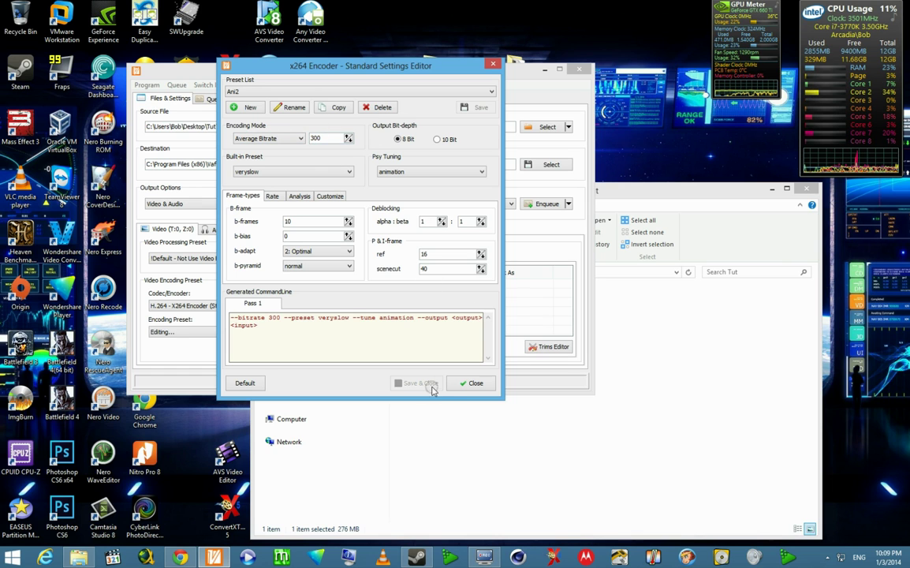
left_click(472, 382)
Examine the video processing preset's source frame rate options and its Sharpen filters
left_click(308, 258)
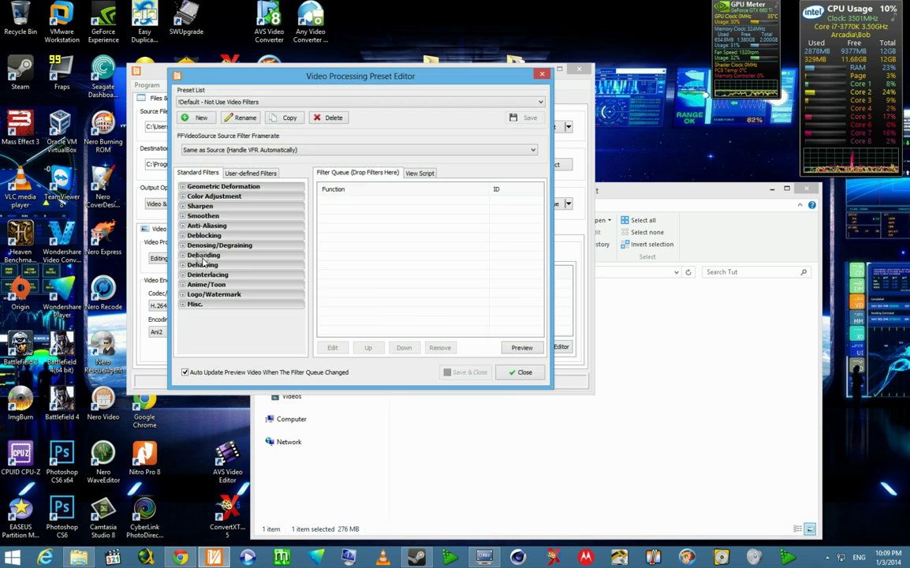
left_click(255, 149)
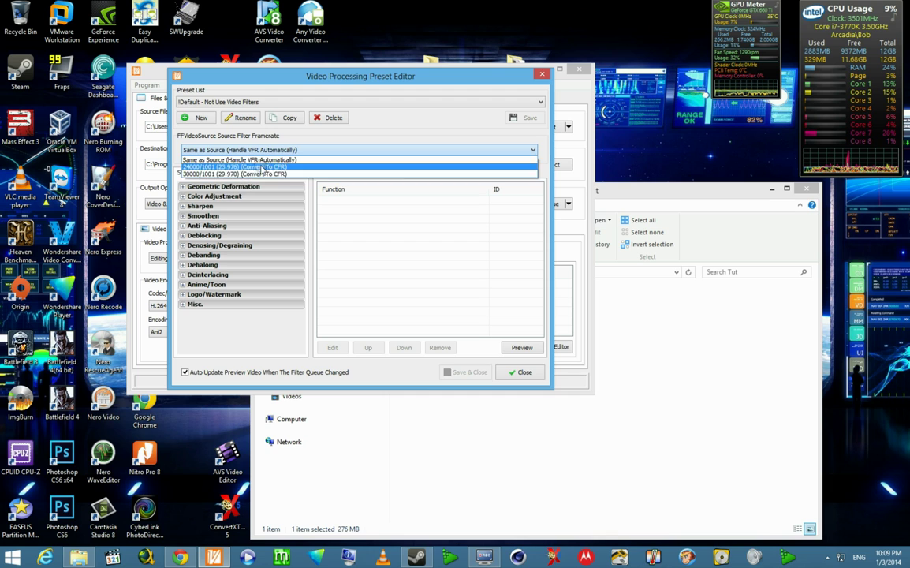
left_click(361, 134)
left_click(185, 207)
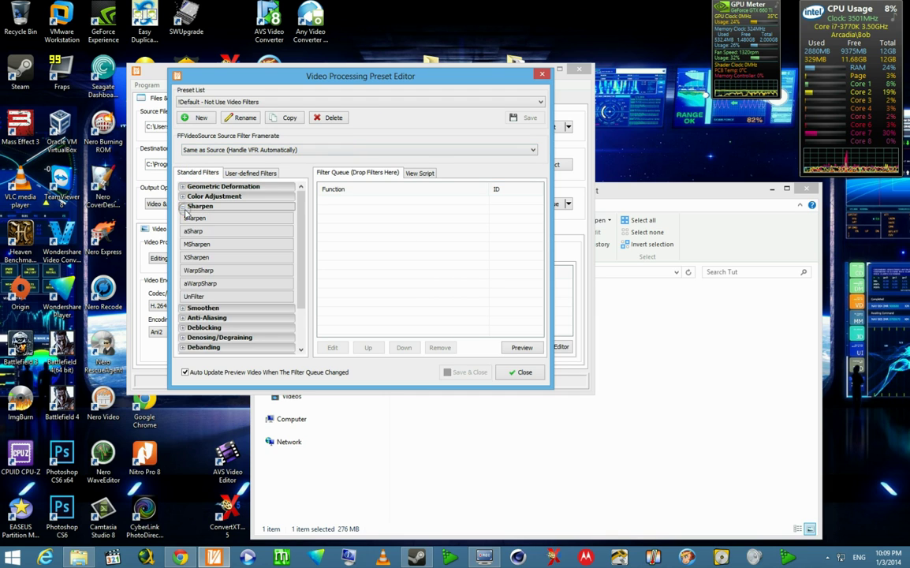
left_click(183, 205)
Examine the Resize filter's method and aspect ratio options under Geometric Deformation, leaving the processing preset without any filter
left_click(183, 186)
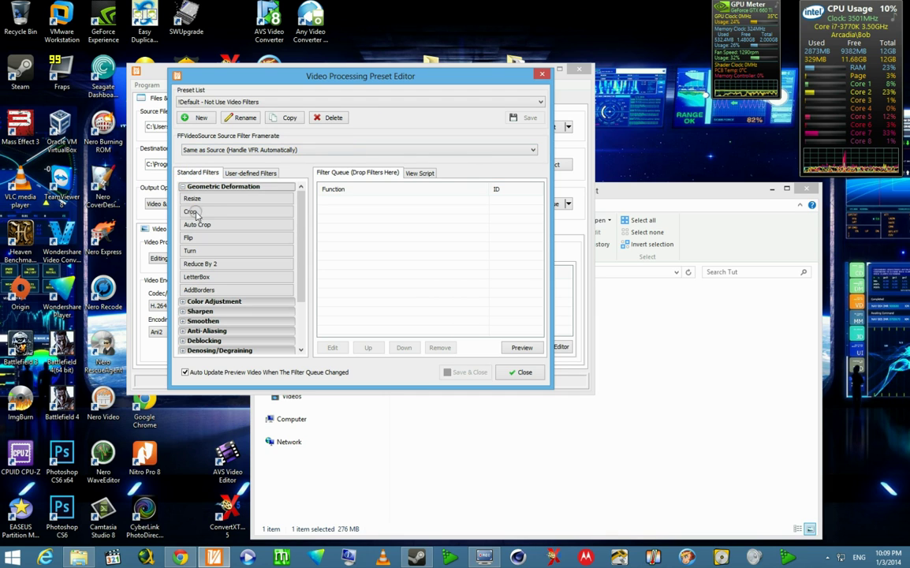
left_click_drag(192, 198, 353, 192)
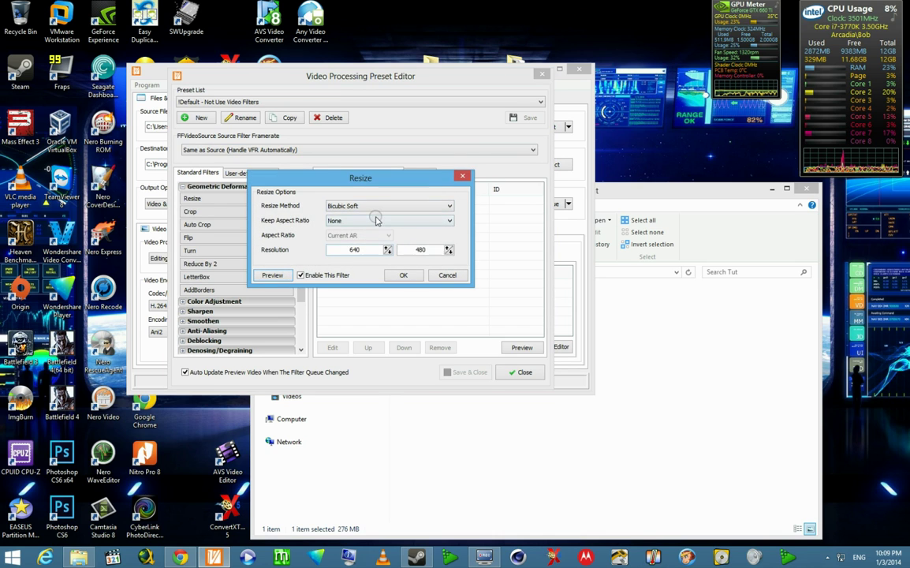
left_click(376, 220)
left_click(381, 206)
left_click(382, 206)
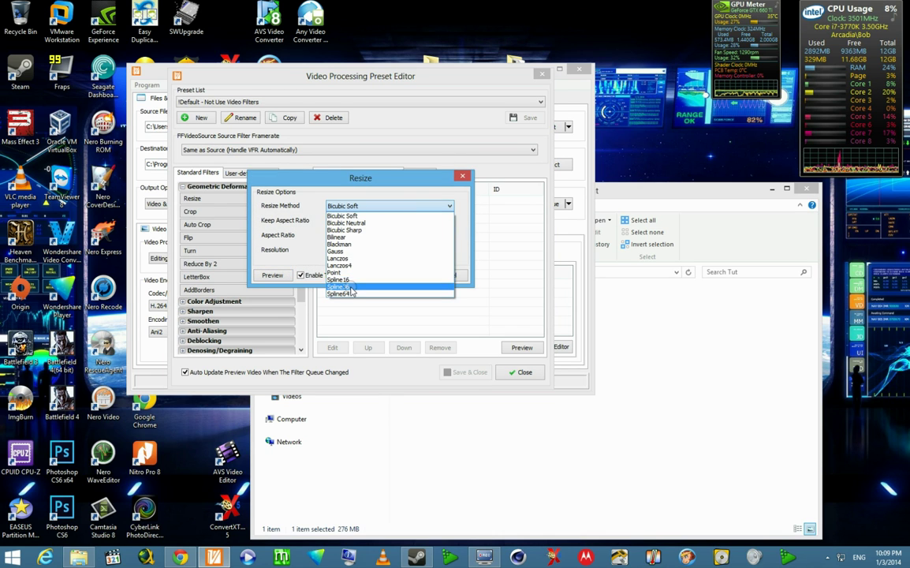
left_click(385, 180)
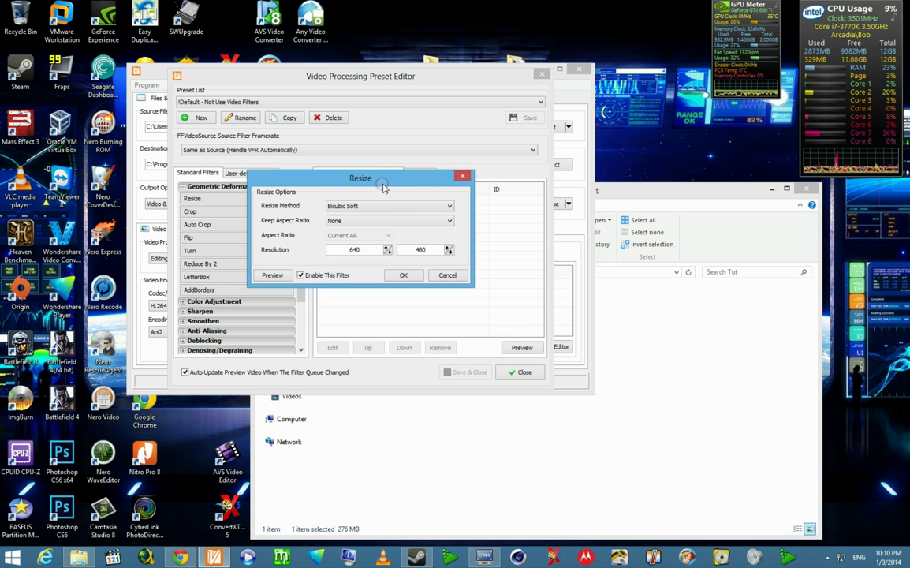
left_click(462, 175)
scroll(303, 260, "down", 2)
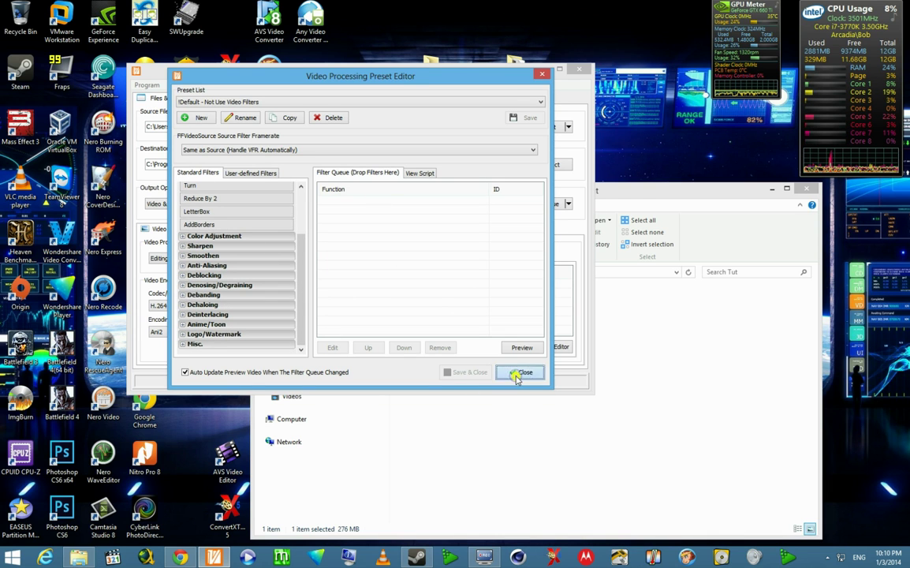
left_click(517, 373)
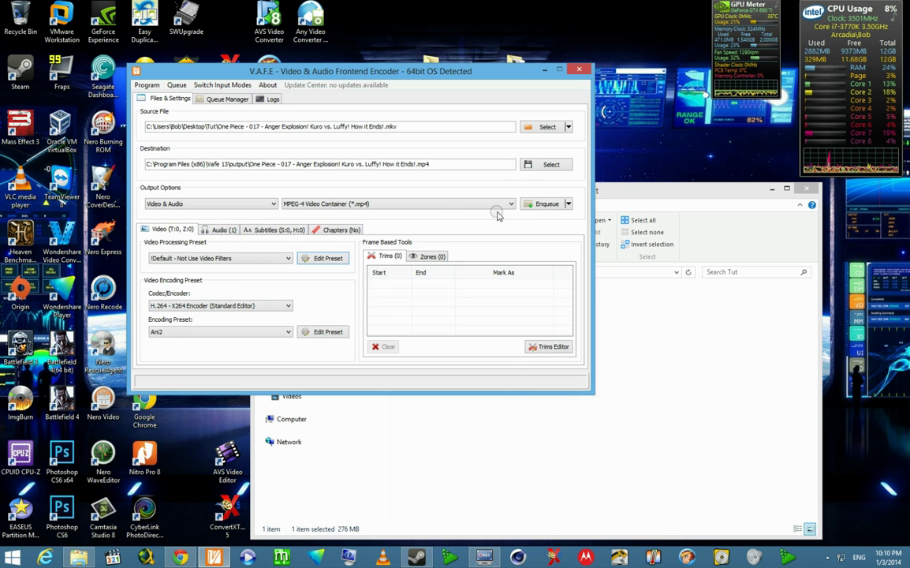
Enqueue the MP4 encoding job and start the queue
left_click(212, 98)
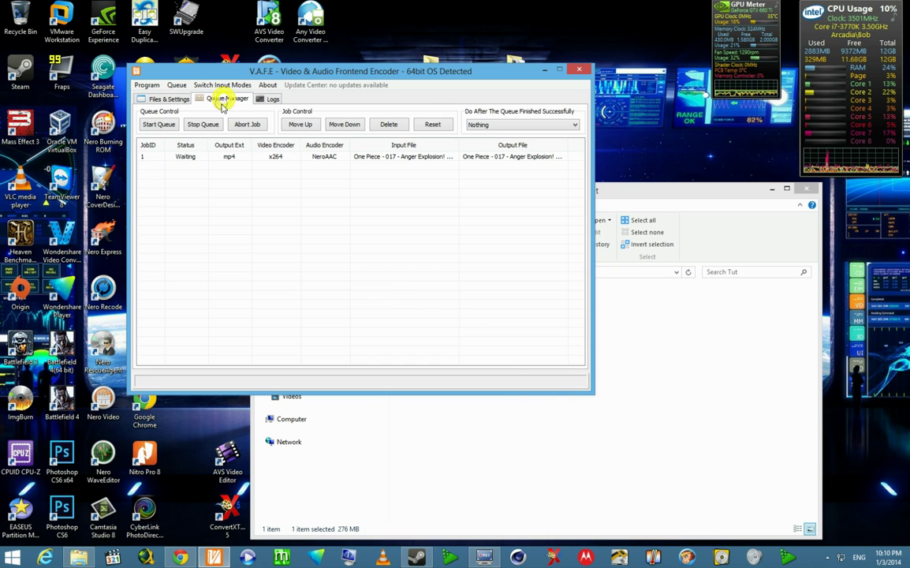
left_click(161, 125)
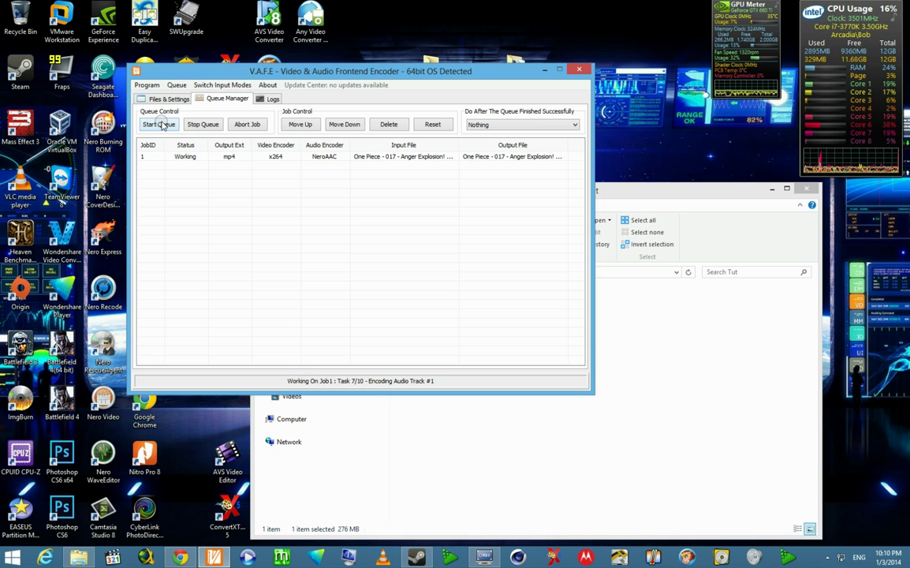
left_click(164, 126)
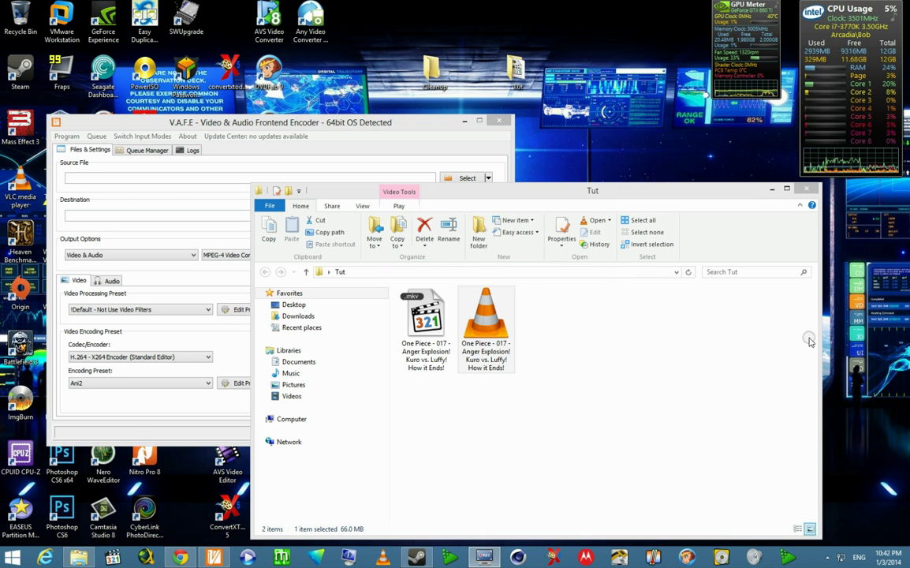
Compare the file sizes of the original .mkv and the encoded .mp4 in the Tut folder
left_click(479, 352)
left_click(422, 331)
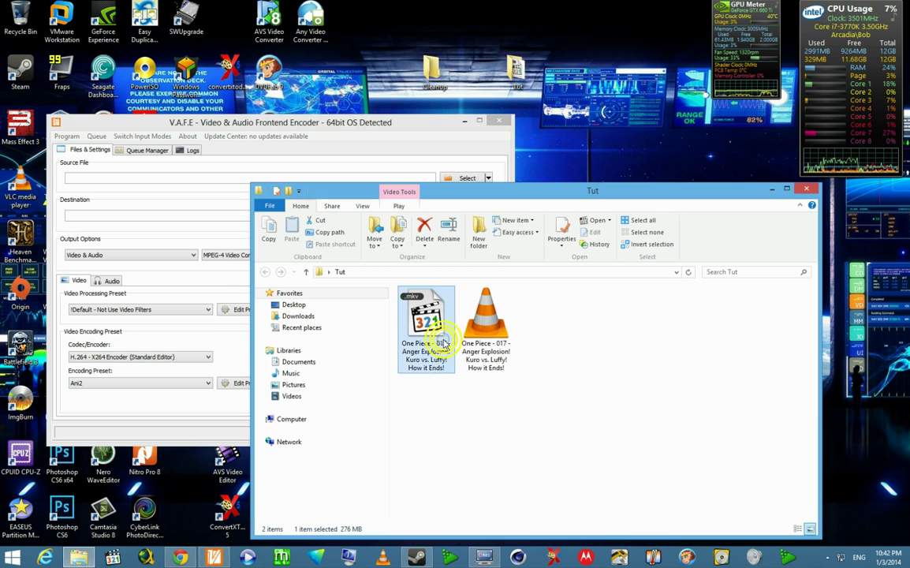
left_click(503, 342)
left_click(443, 328)
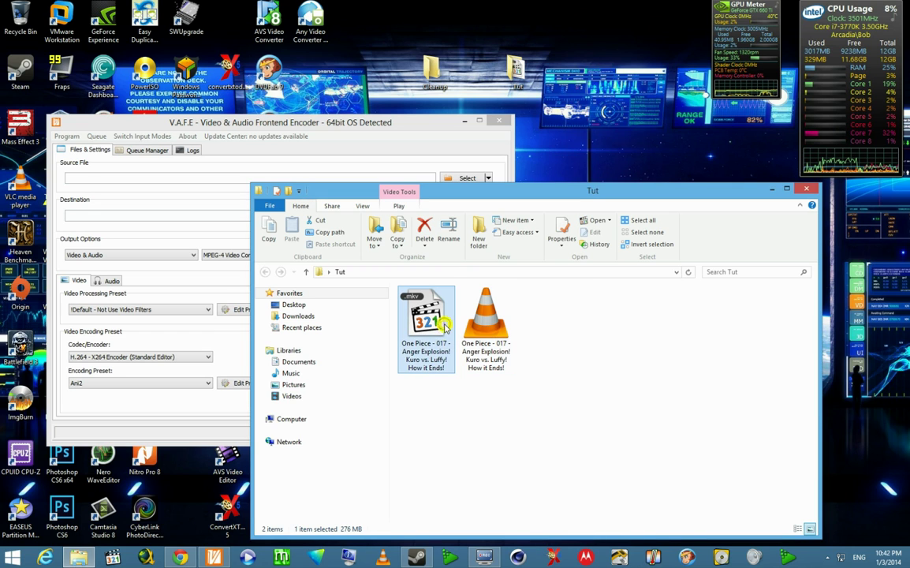
left_click(488, 341)
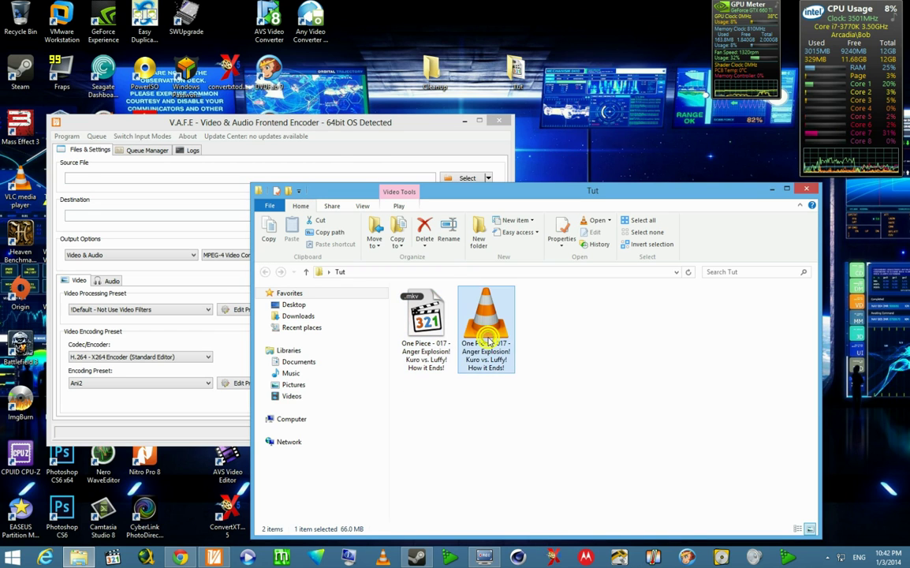
Examine the original .mkv file's format and video stream details in MediaInfo
right_click(428, 337)
left_click(496, 90)
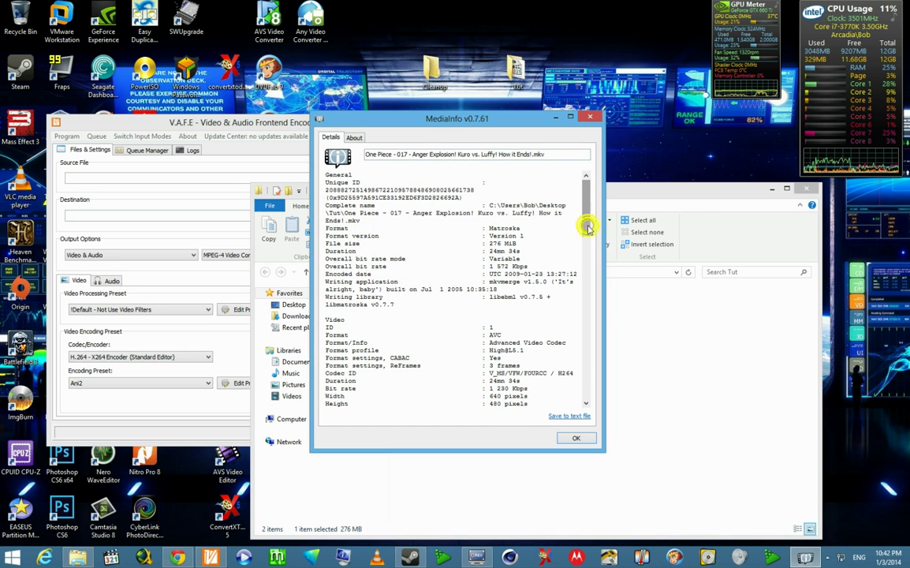
left_click_drag(588, 229, 586, 250)
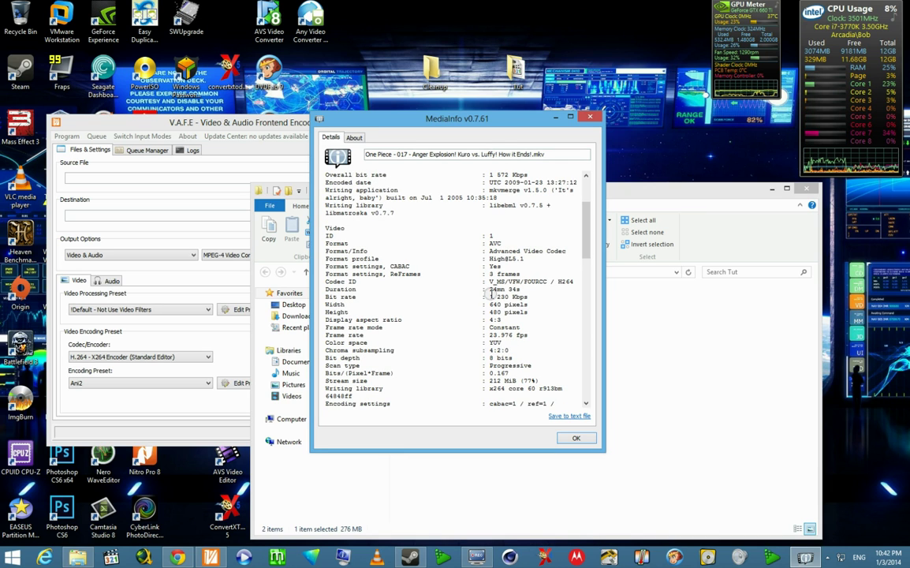
left_click(590, 117)
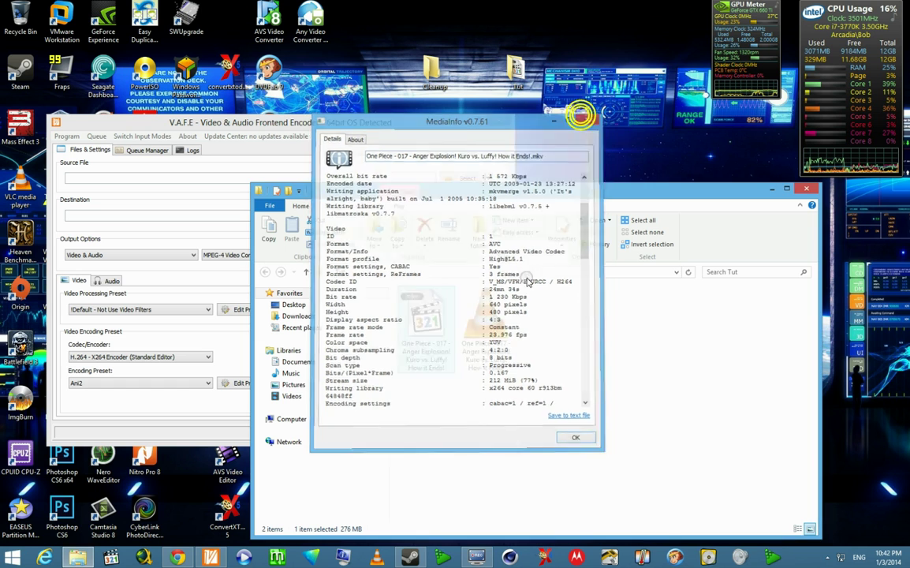
Examine the encoded .mp4 file's format and video stream details in MediaInfo
right_click(491, 332)
left_click(524, 104)
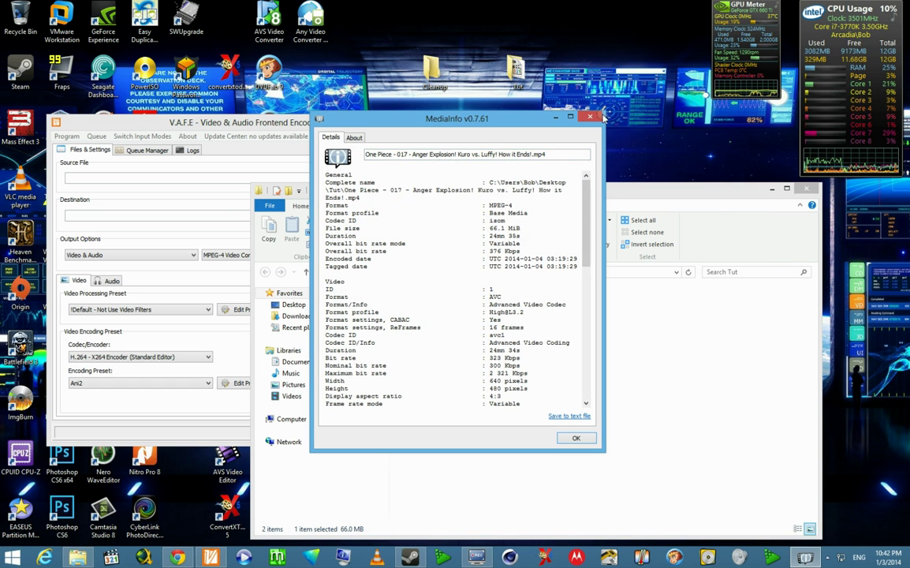
left_click(597, 116)
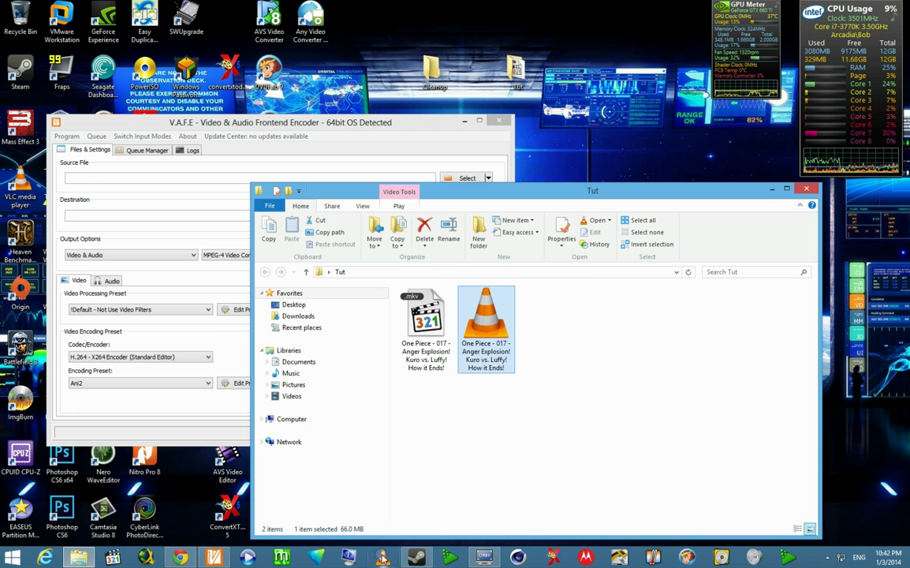
Play the encoded .mp4 episode in VLC with the sound muted and sample scenes across its timeline to judge picture quality
left_click(383, 557)
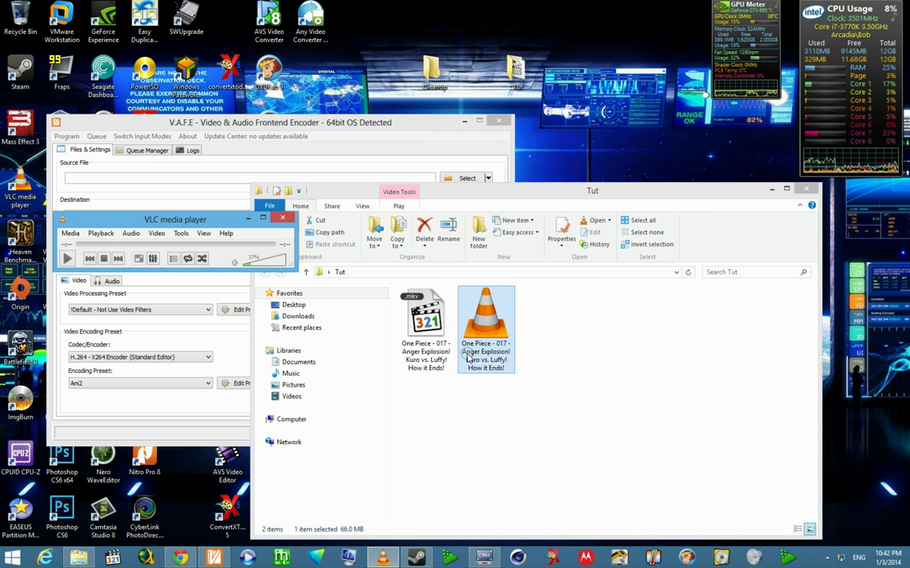
left_click_drag(470, 358, 257, 249)
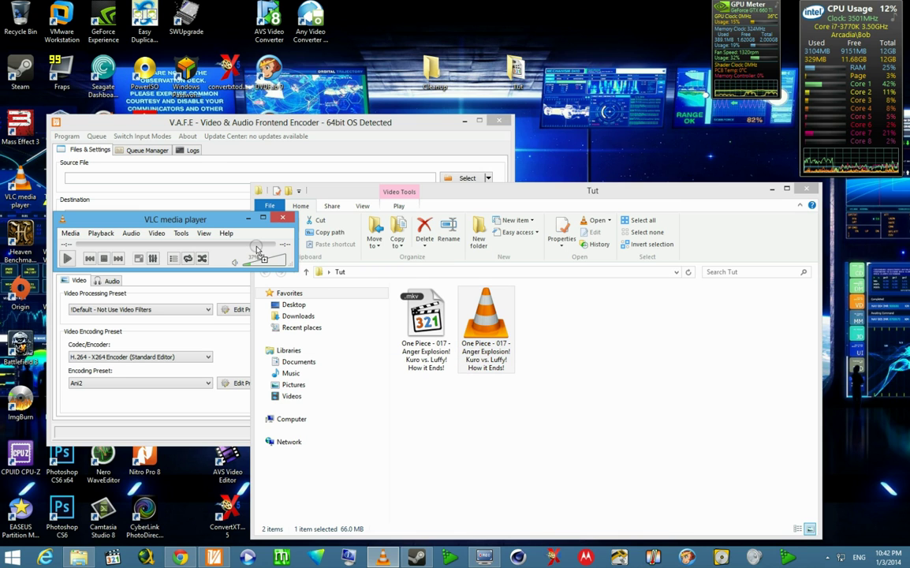
left_click_drag(257, 250, 257, 250)
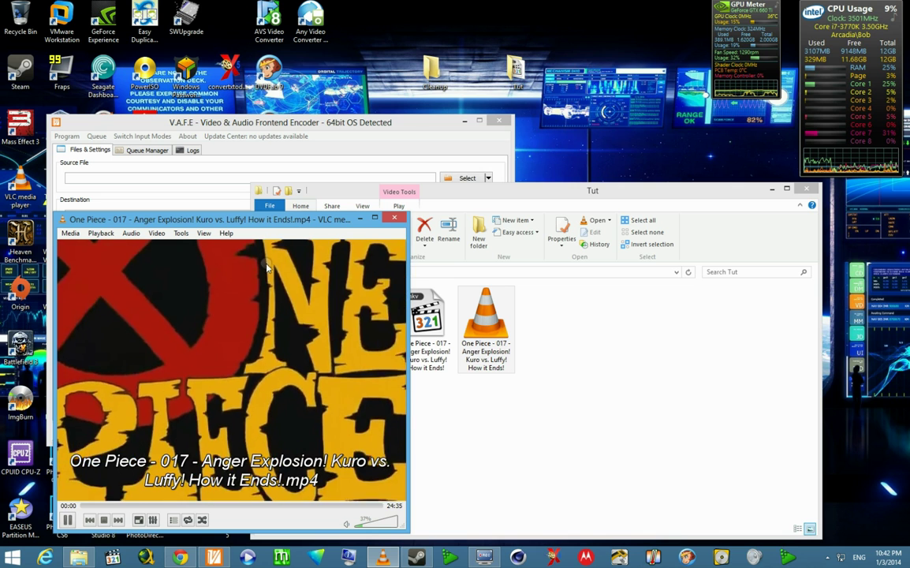
left_click(138, 505)
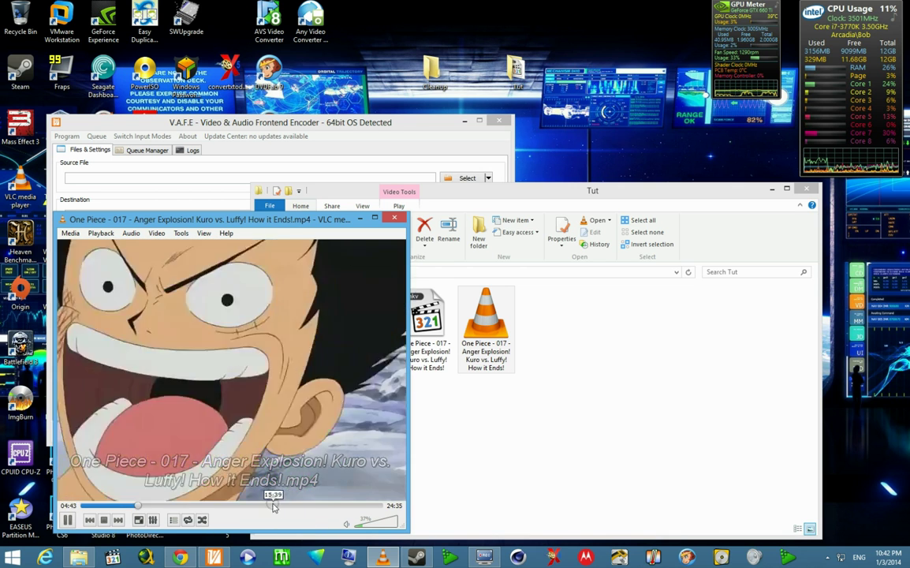
left_click(347, 524)
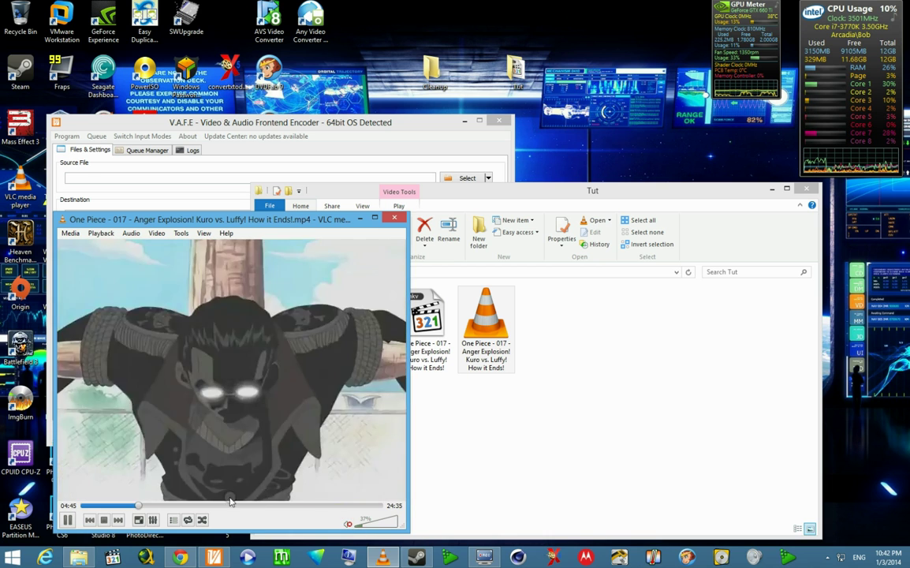
left_click(229, 505)
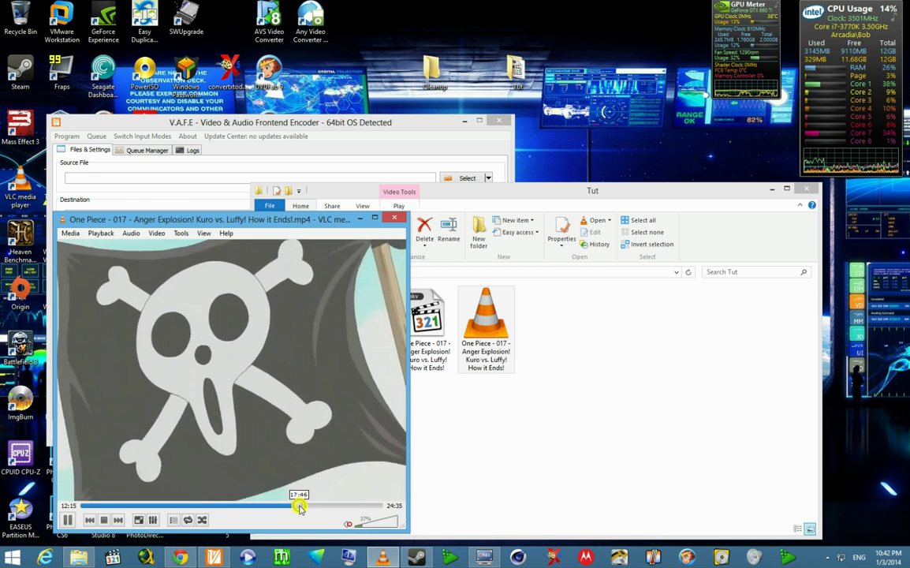
left_click(298, 505)
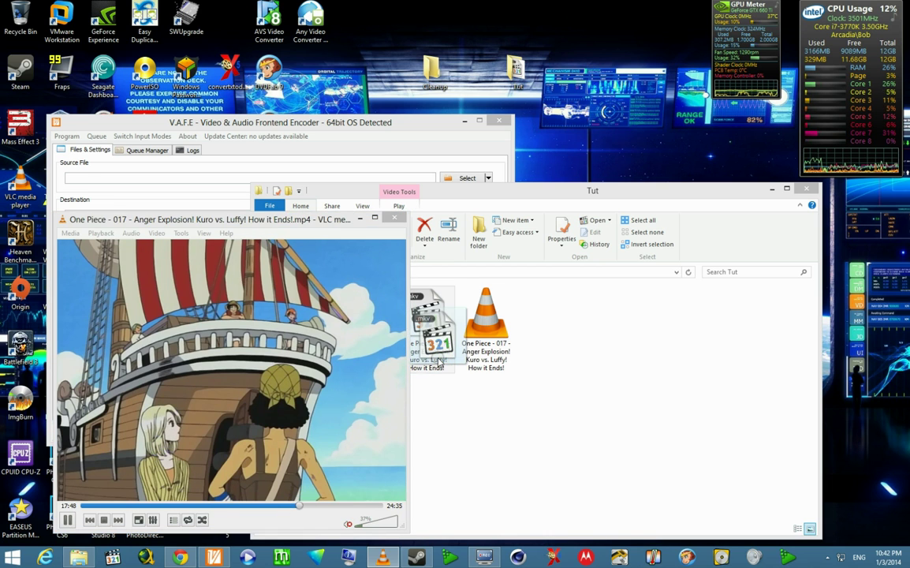
Play the original .mkv episode in VLC, sample several scenes for comparison with the encoded version, and close the player
left_click_drag(351, 383, 352, 383)
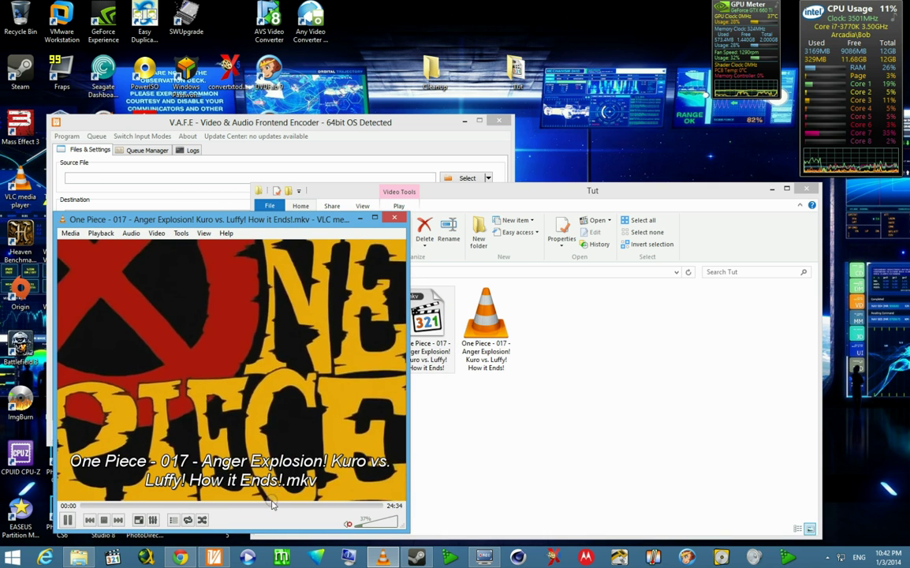
left_click(275, 505)
left_click(131, 505)
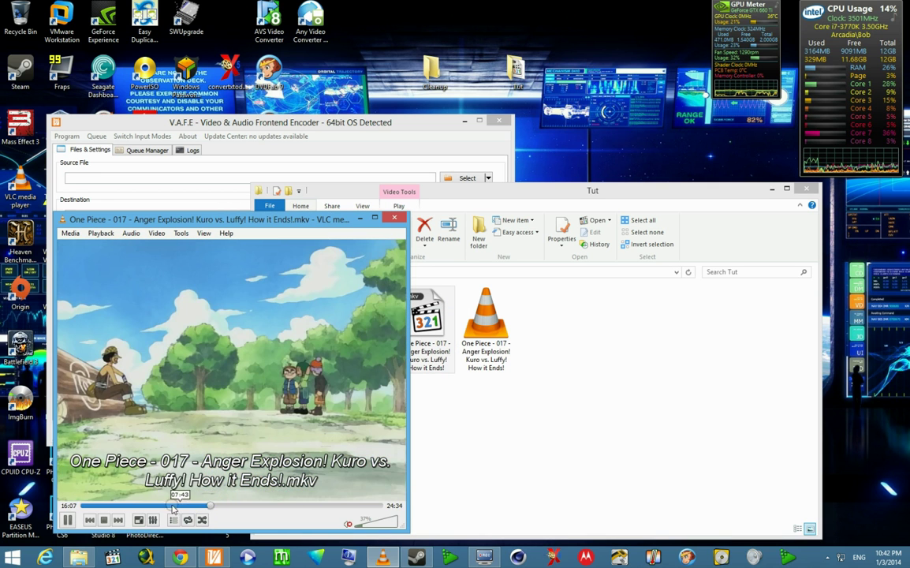
left_click(394, 218)
left_click(490, 363)
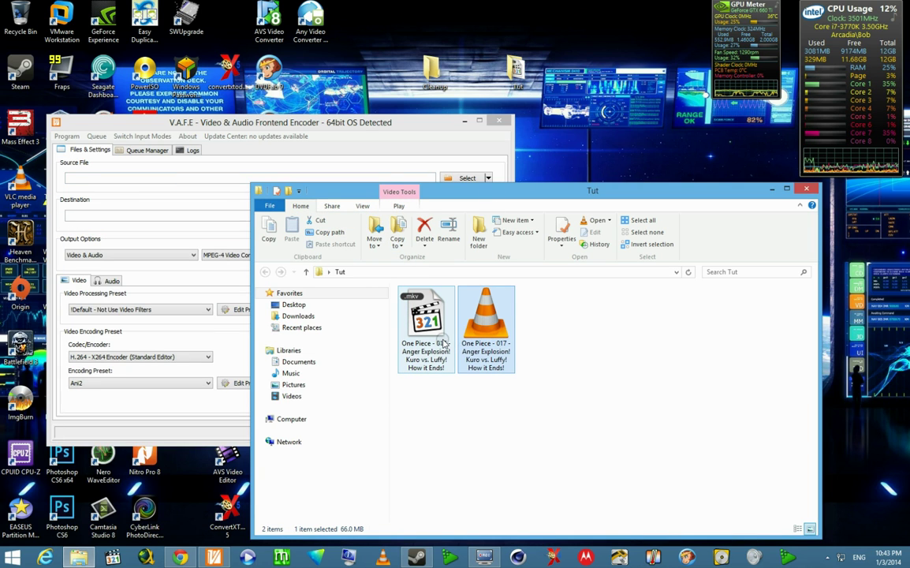
Switch V.A.F.E. to Batch Mode
left_click_drag(447, 341, 404, 154)
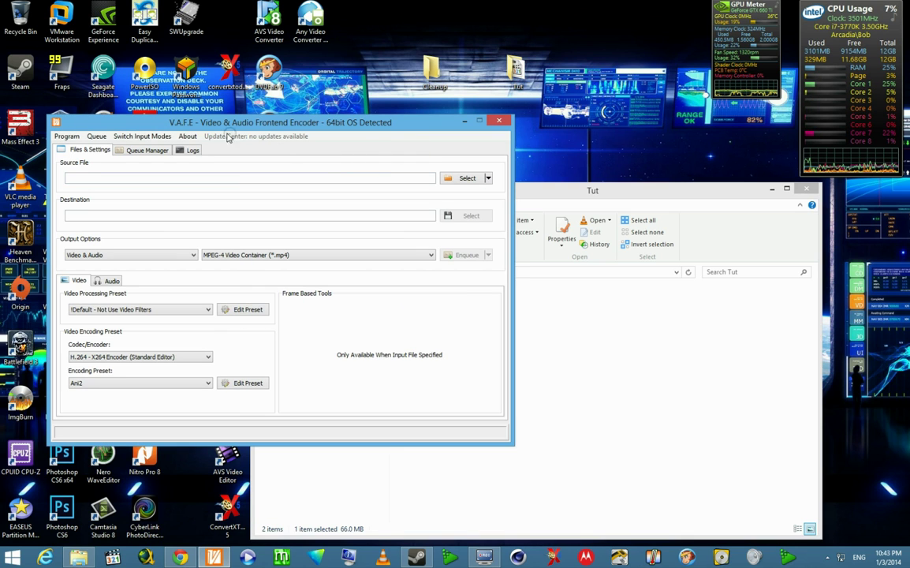
left_click(142, 136)
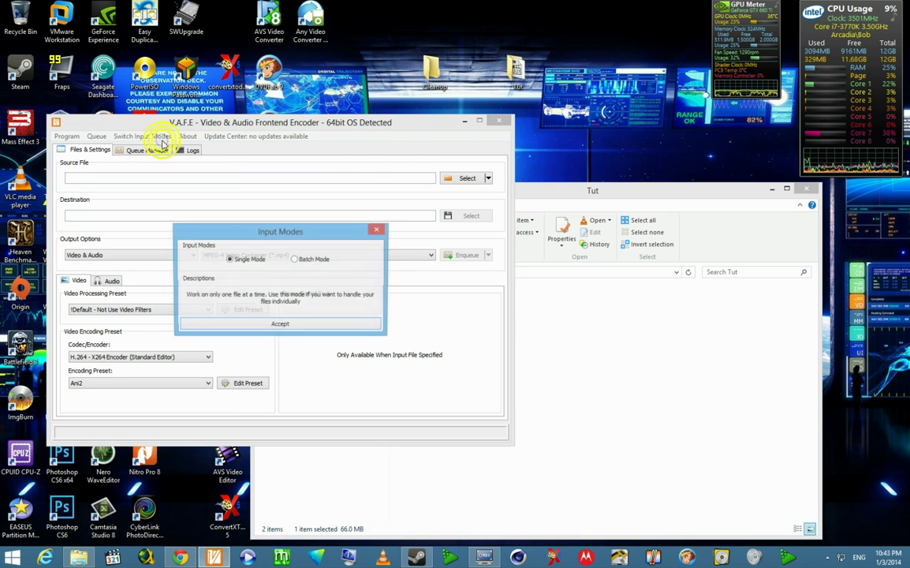
left_click(318, 260)
left_click(308, 326)
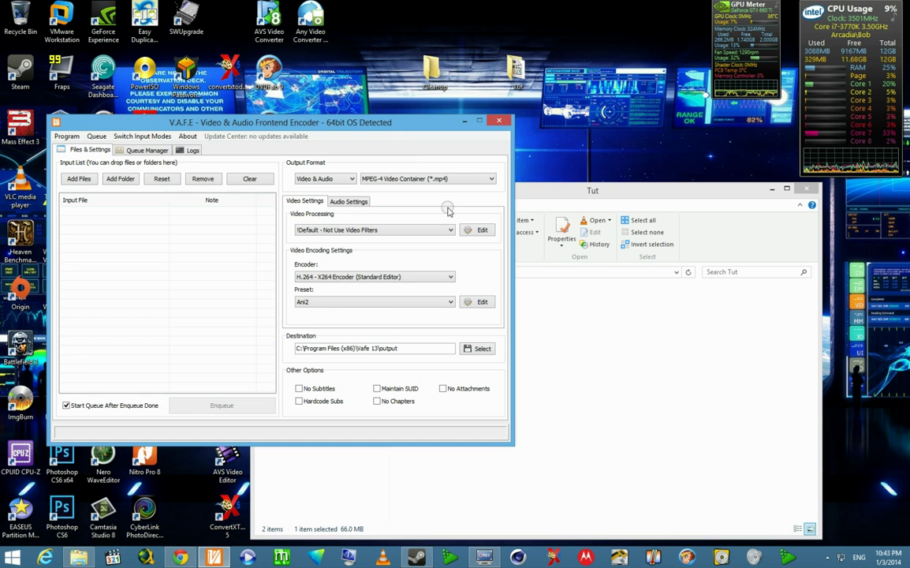
Return the input mode to Single Mode, load the original .mkv episode as the source file, and check the queue
left_click(143, 136)
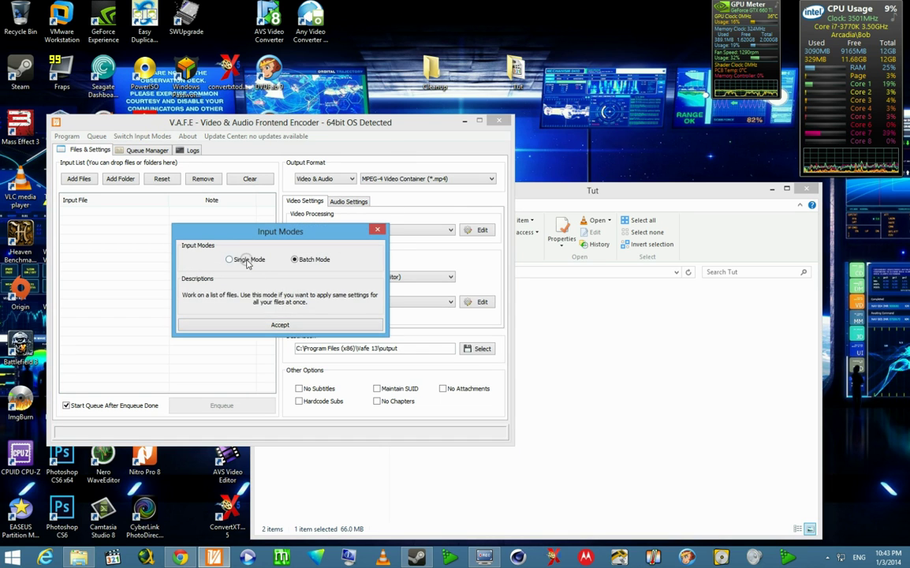
left_click(247, 262)
left_click(280, 324)
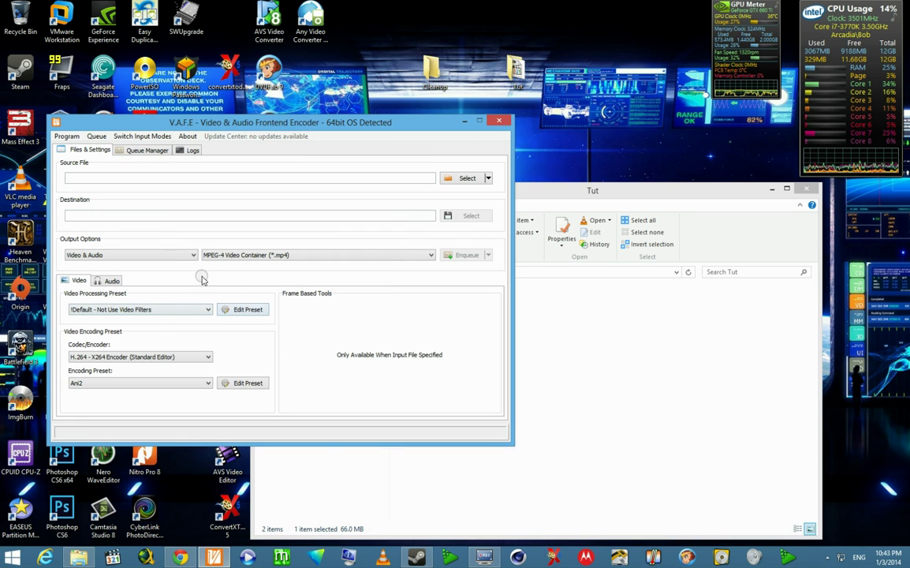
left_click(529, 331)
left_click_drag(425, 324, 247, 180)
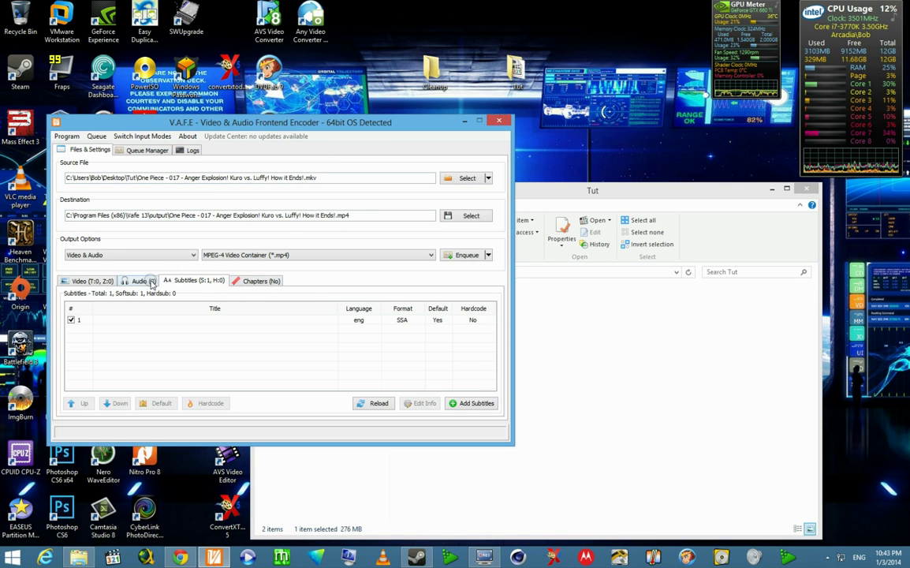
left_click(150, 281)
left_click(142, 149)
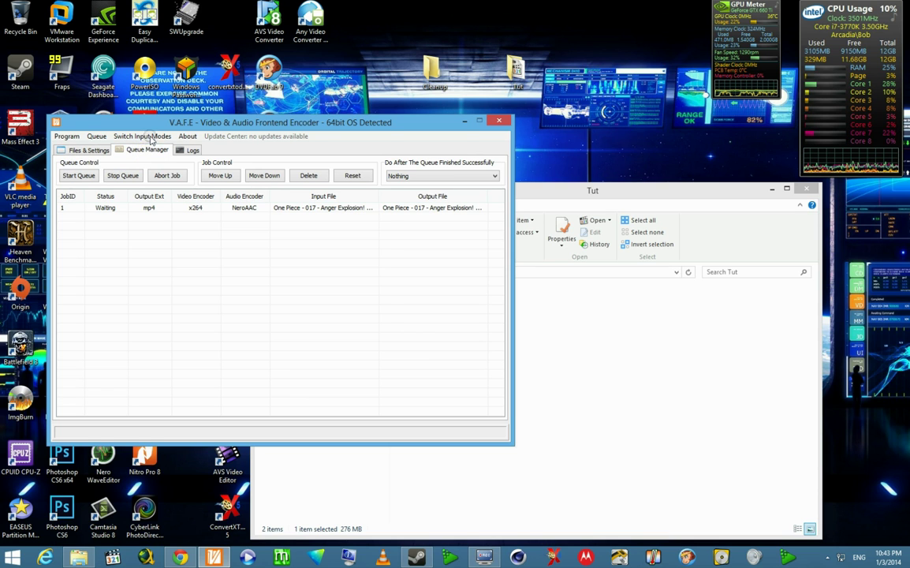
Set the input mode to Batch Mode and add the original .mkv episode from the Tut folder to the input list
left_click(150, 137)
left_click(314, 259)
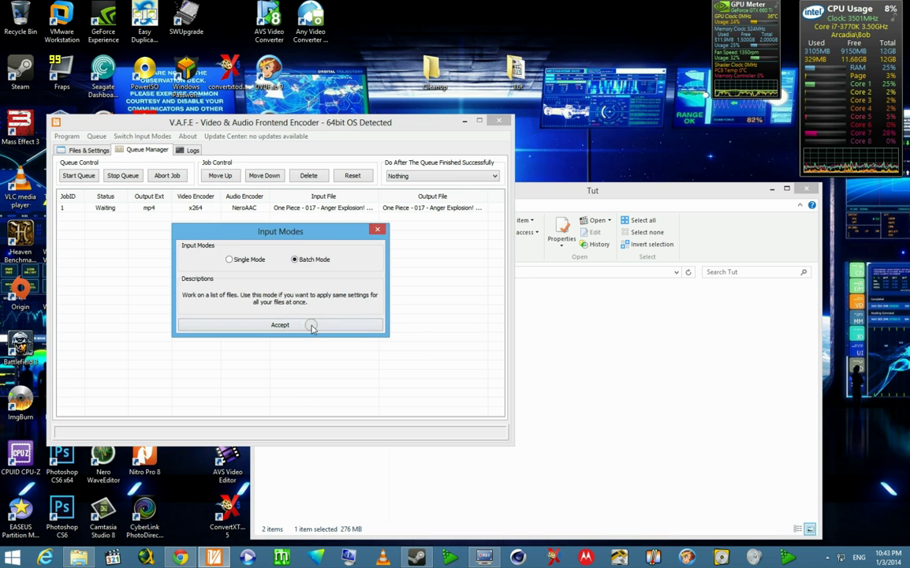
left_click(312, 326)
left_click(532, 337)
left_click_drag(426, 324, 195, 270)
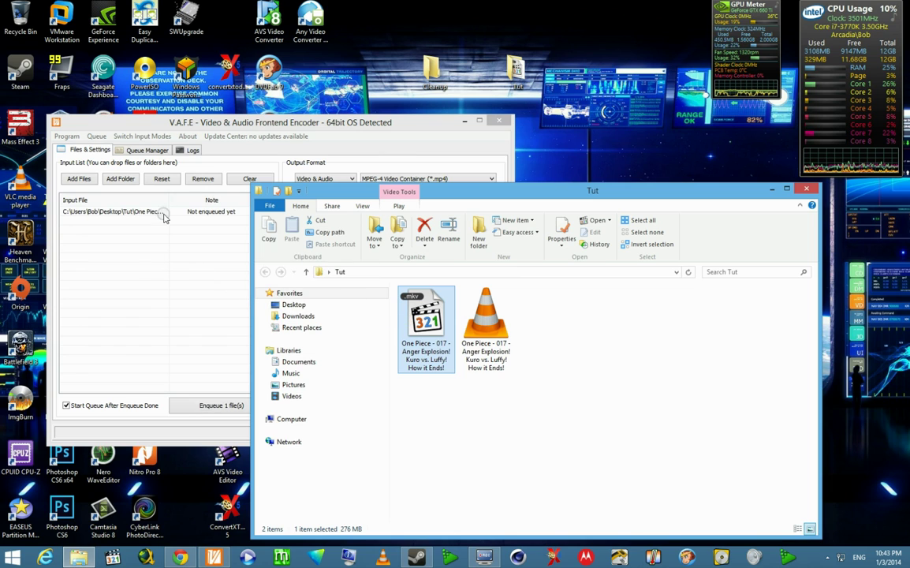
left_click(173, 288)
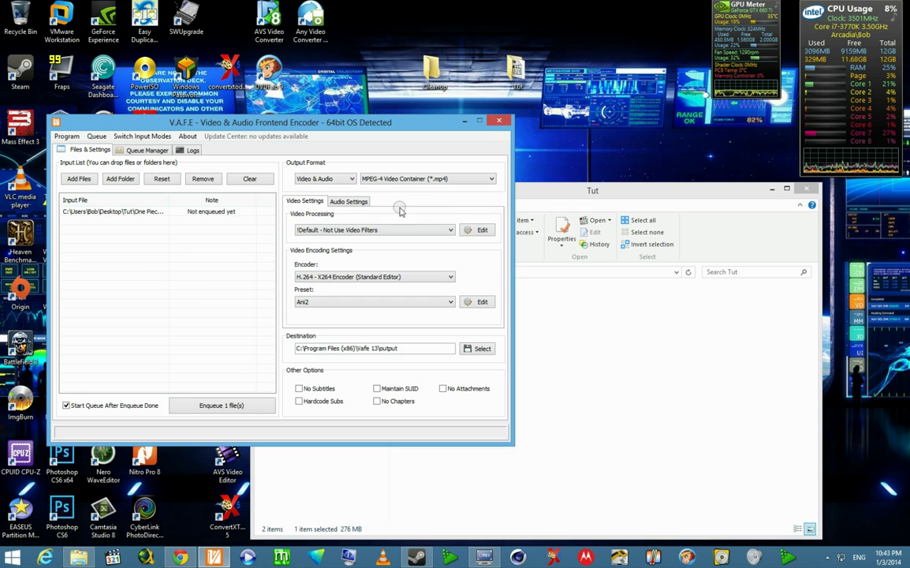
Review the Nero AAC encoder settings of the 48kbps audio preset
left_click(343, 204)
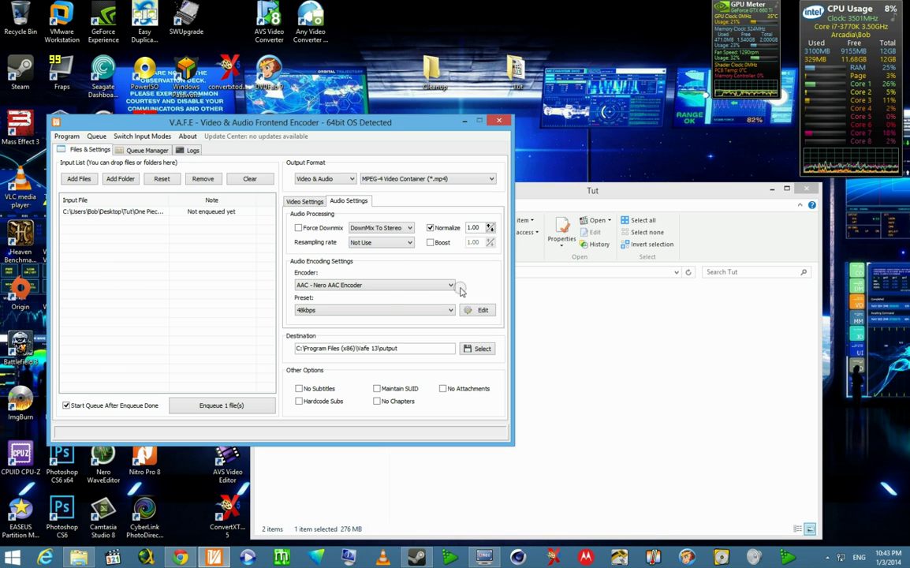
left_click(477, 309)
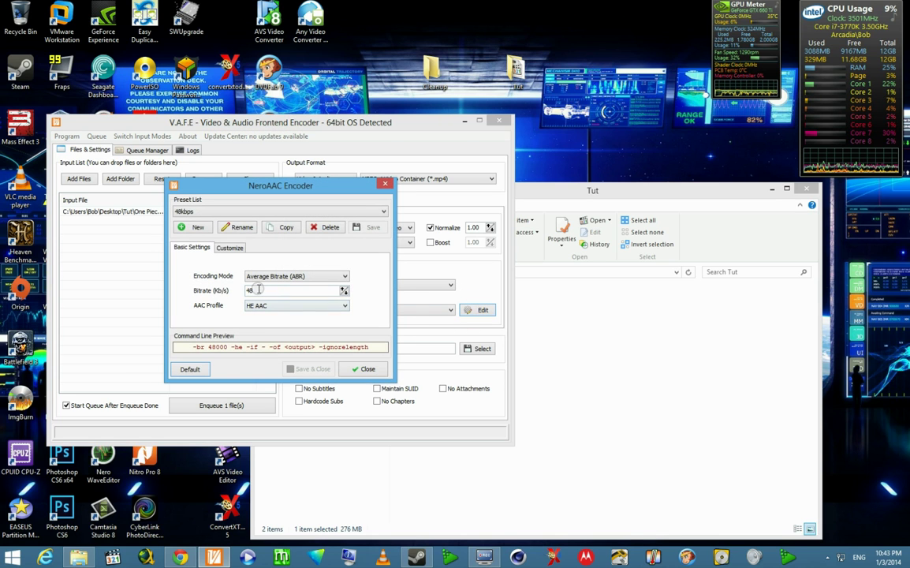
left_click(369, 368)
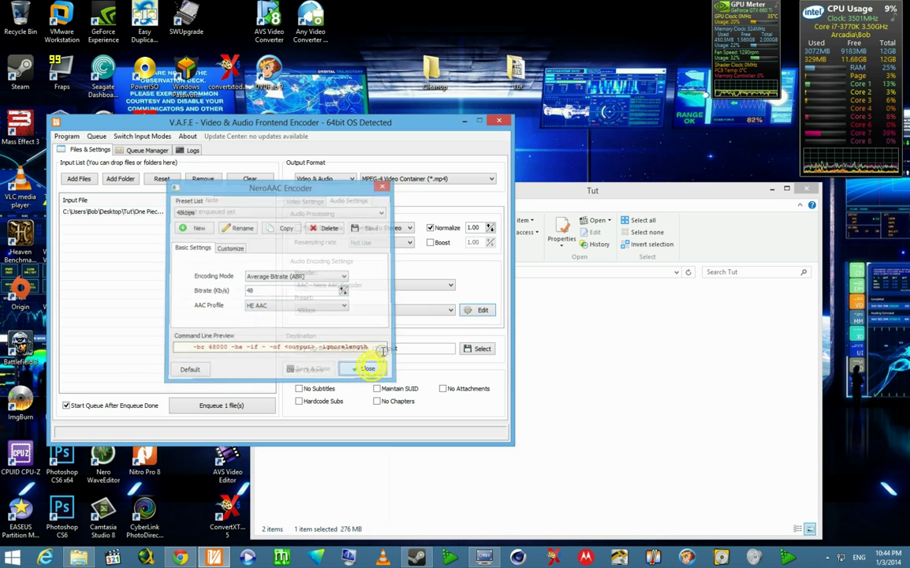
Choose the Hev2 preset for the batch audio encoding, review its Nero AAC settings, and return to the video settings
left_click(450, 310)
left_click(388, 347)
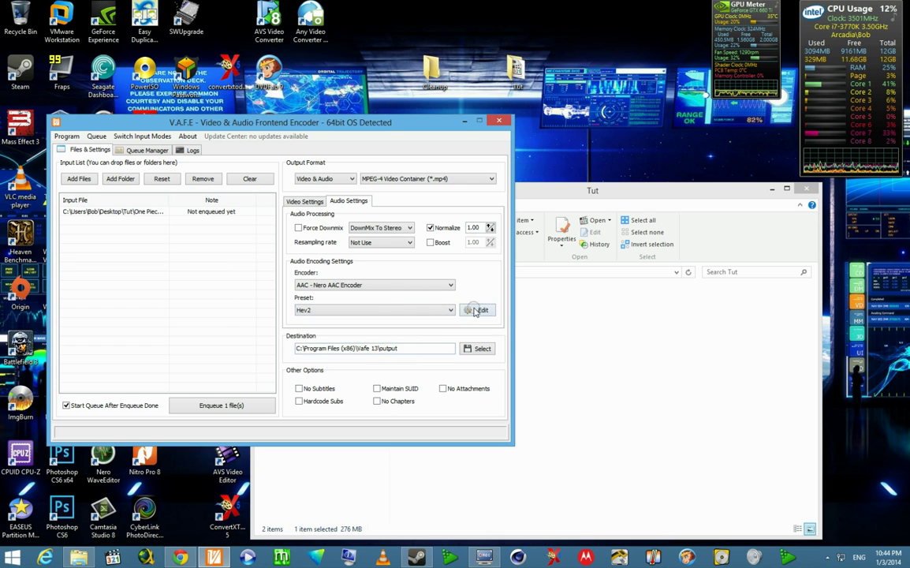
left_click(478, 309)
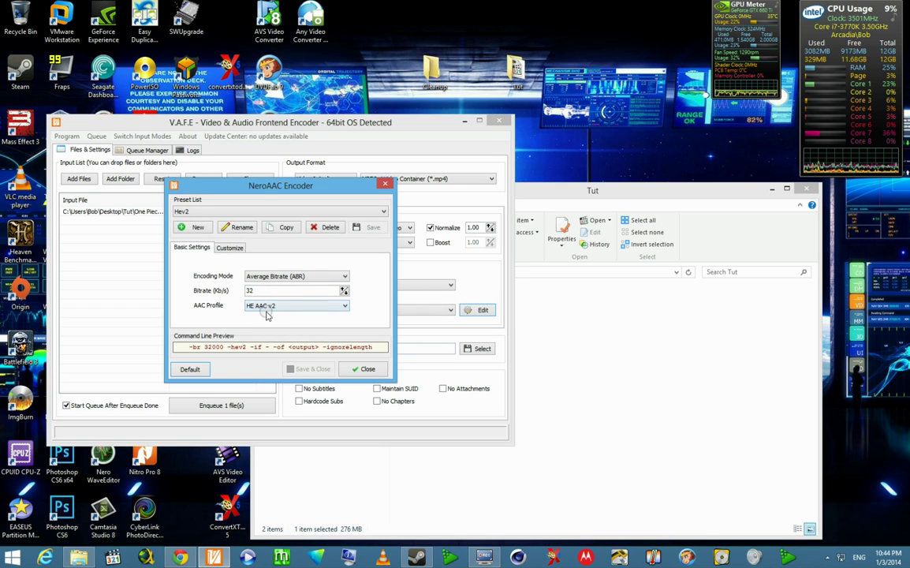
left_click(356, 368)
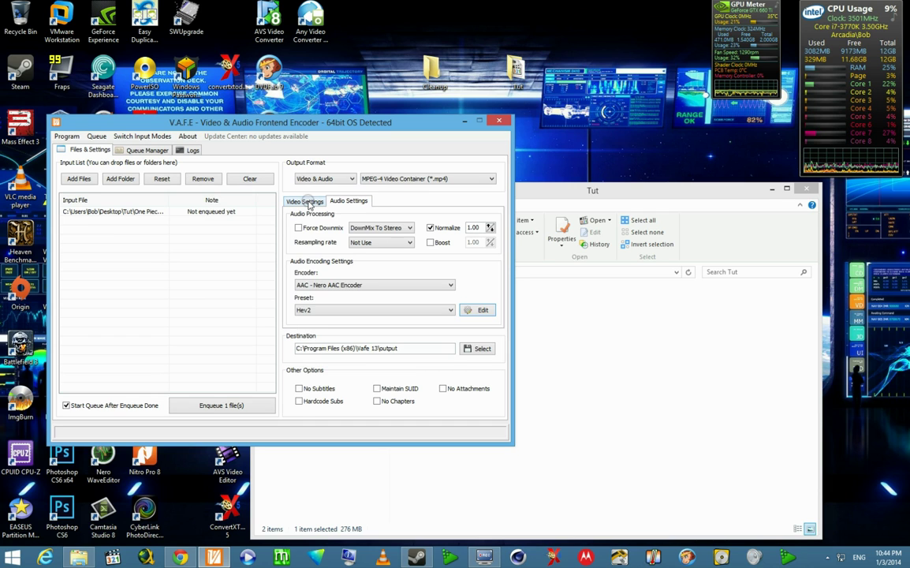
left_click(306, 202)
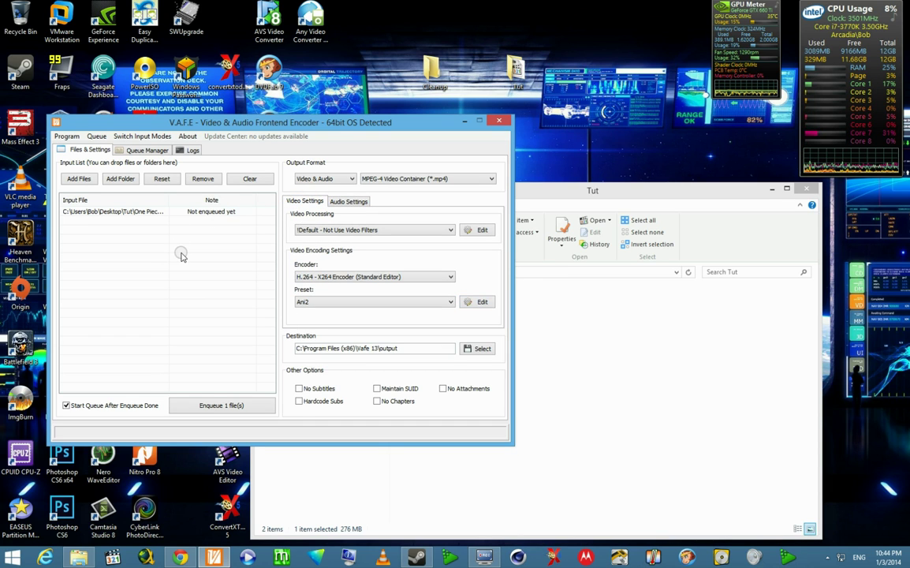